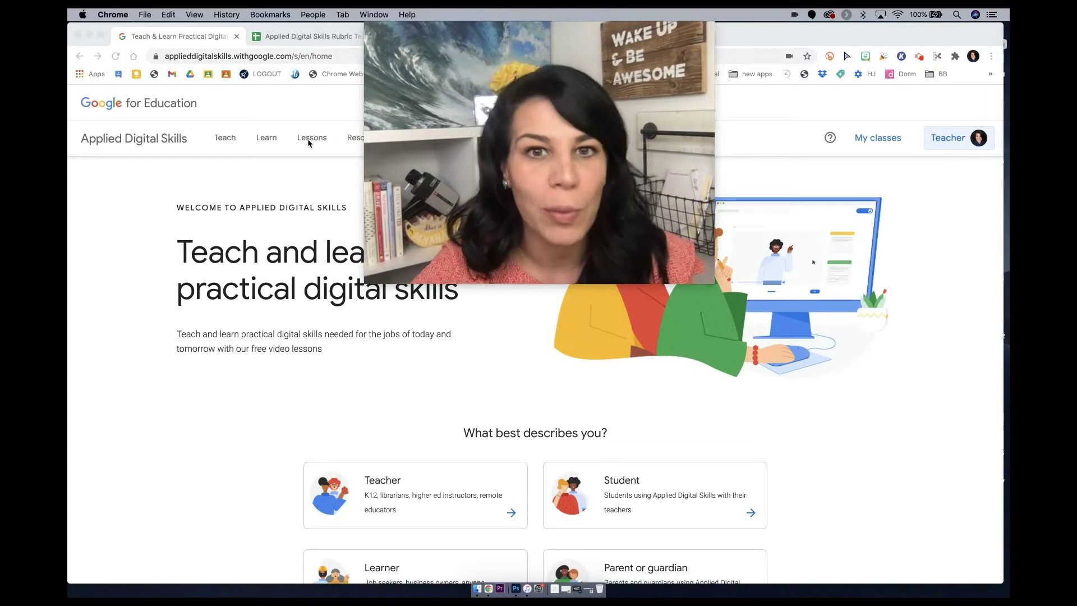
Open the Create a Presentation "All About a Topic" lesson from the Applied Digital Skills lesson catalogue
click(307, 140)
click(307, 141)
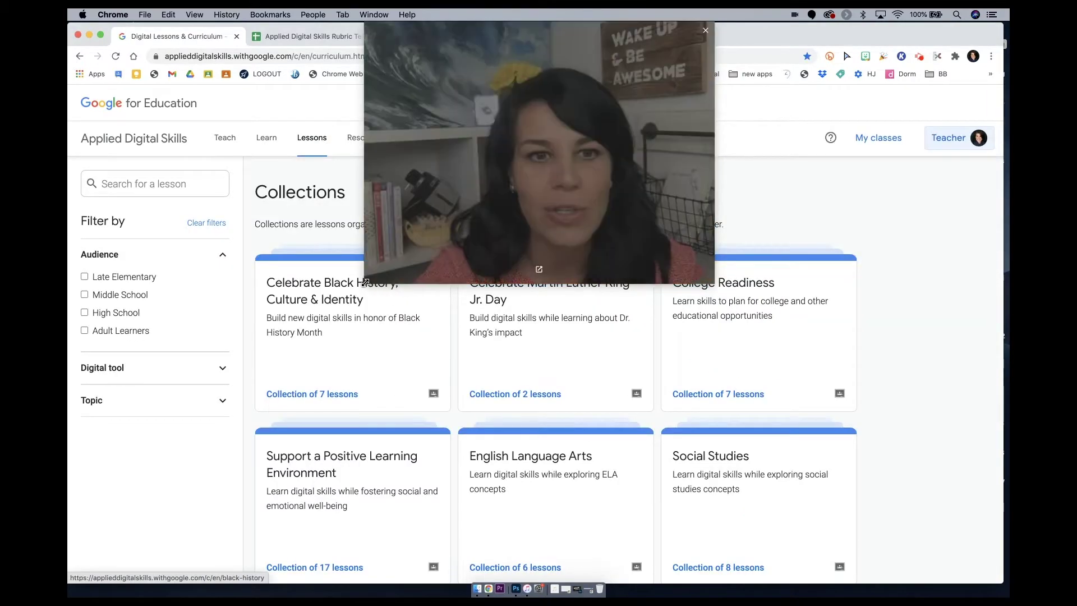
drag(364, 283, 524, 164)
drag(601, 123, 881, 163)
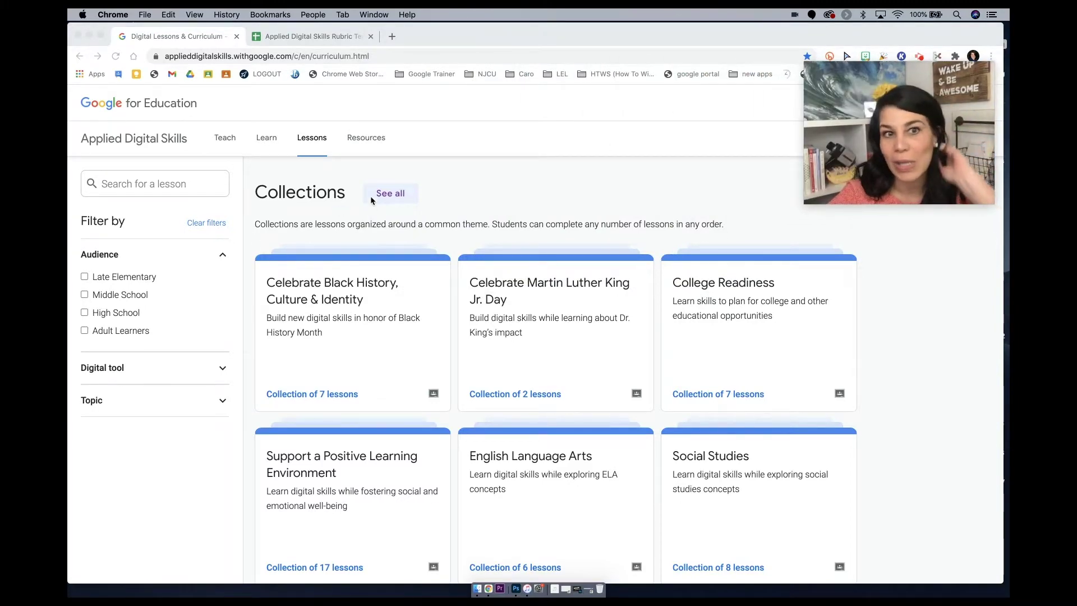
scroll(371, 197, down, 5)
scroll(370, 197, down, 2)
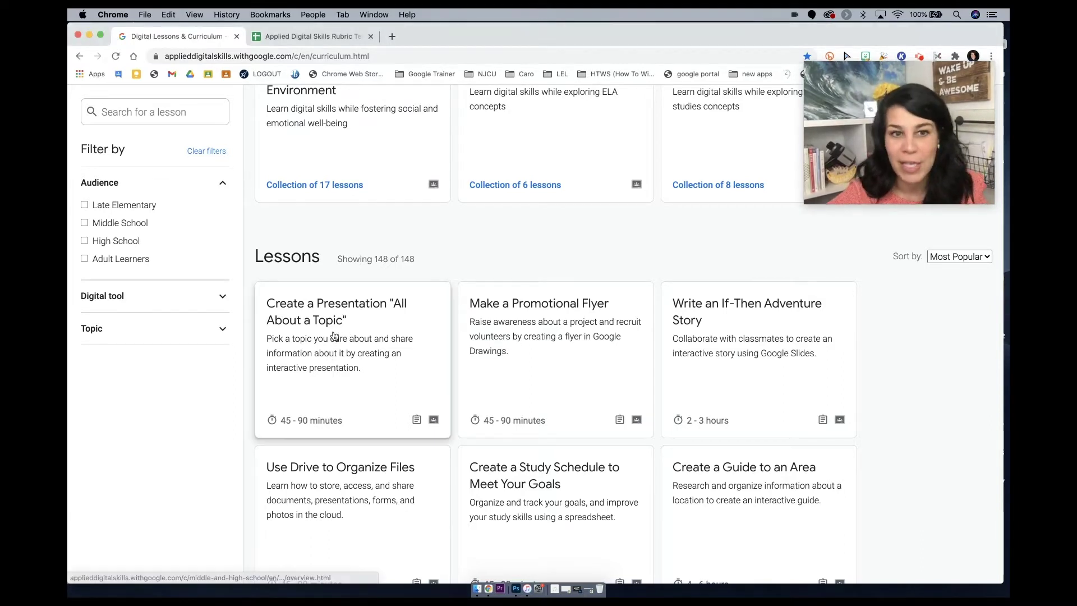
click(290, 343)
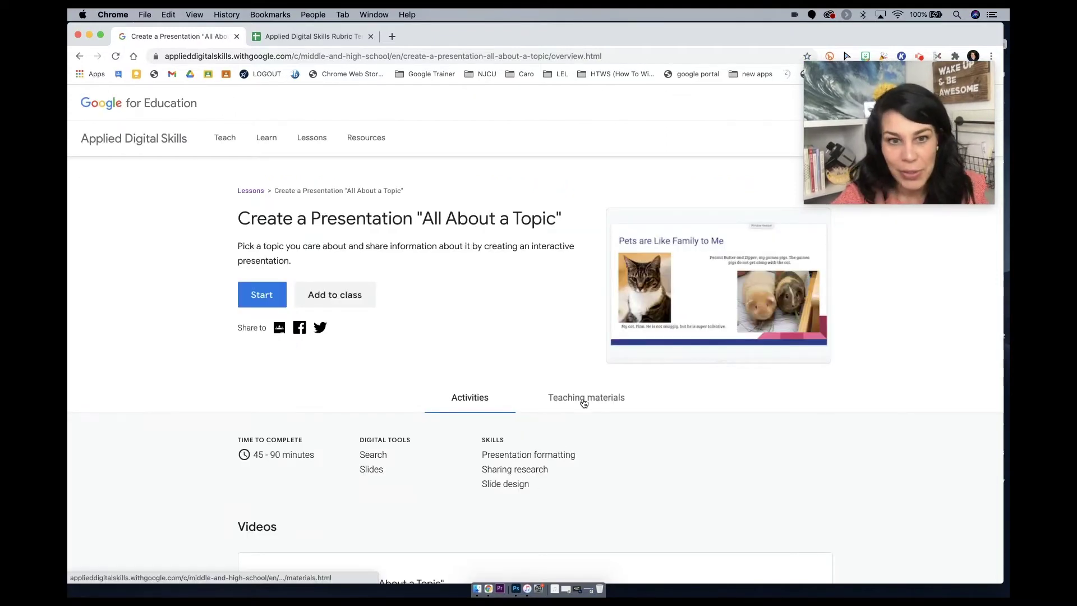
Open the lesson's Sample rubric from its Teaching materials in a new tab
scroll(583, 403, down, 5)
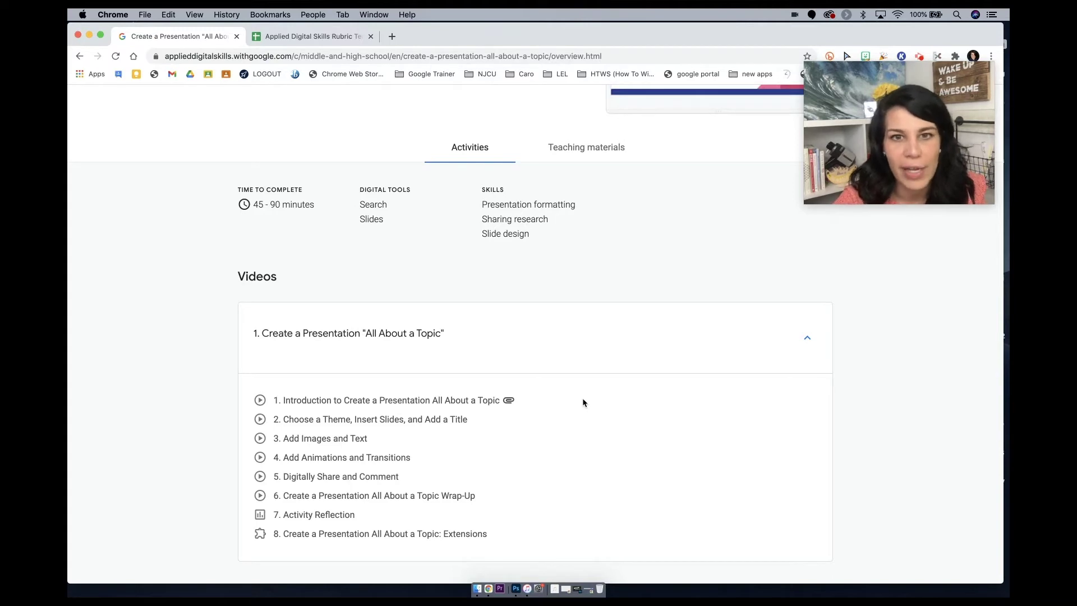
scroll(582, 402, up, 4)
click(592, 360)
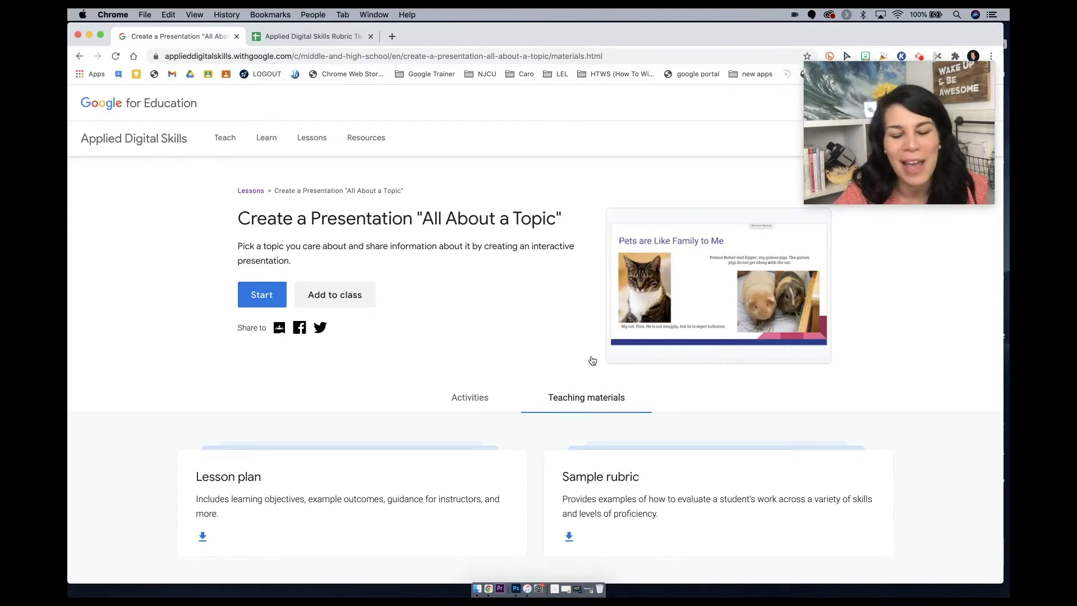
scroll(592, 360, down, 3)
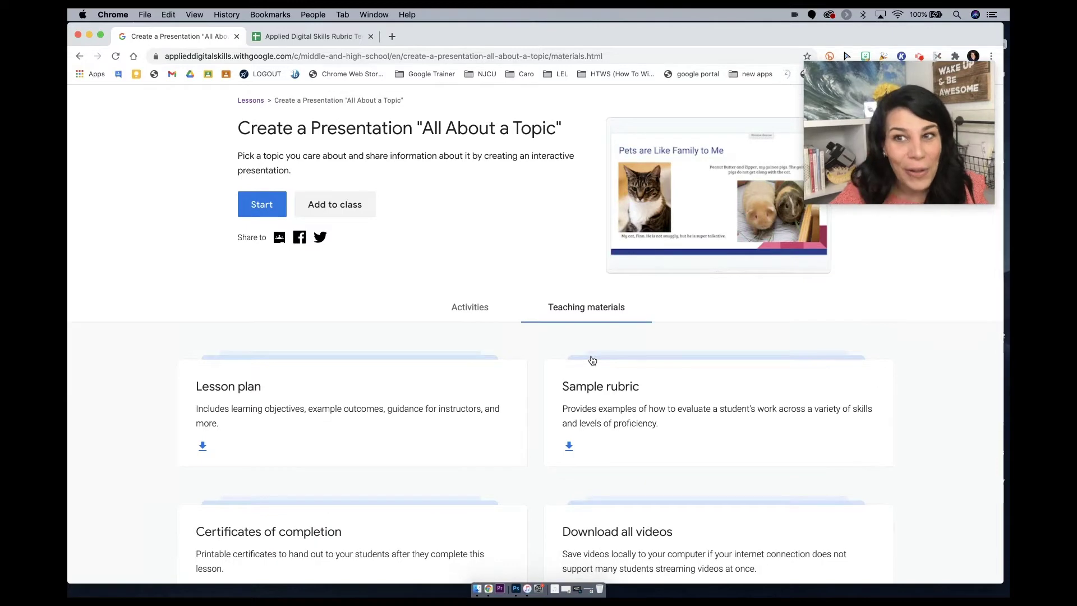
click(607, 391)
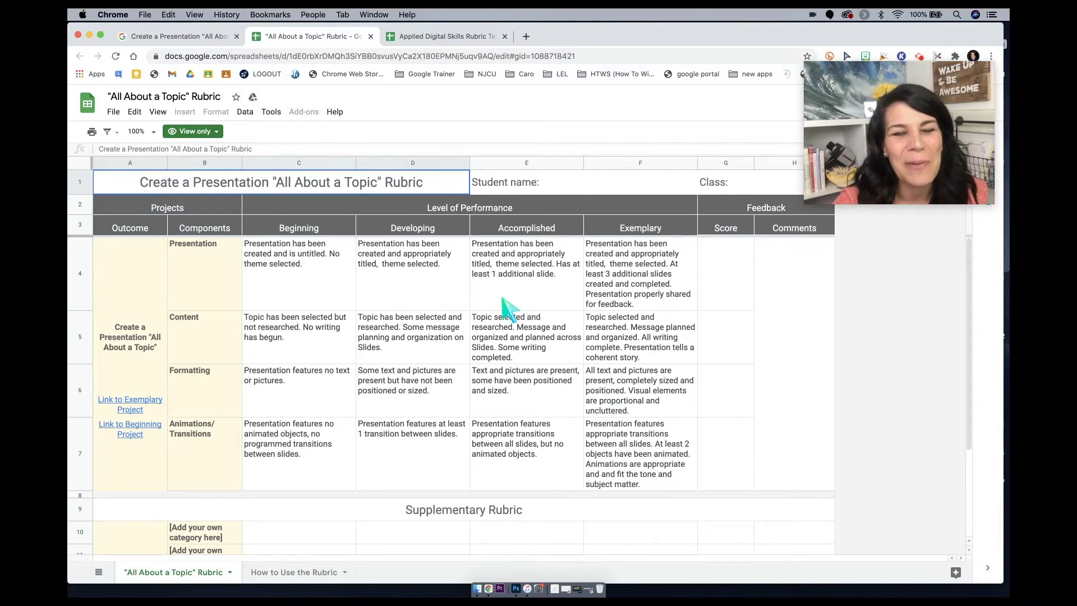
Select the sample rubric's Presentation row B4:F4, then switch to the Applied Digital Skills Rubric Template
click(114, 112)
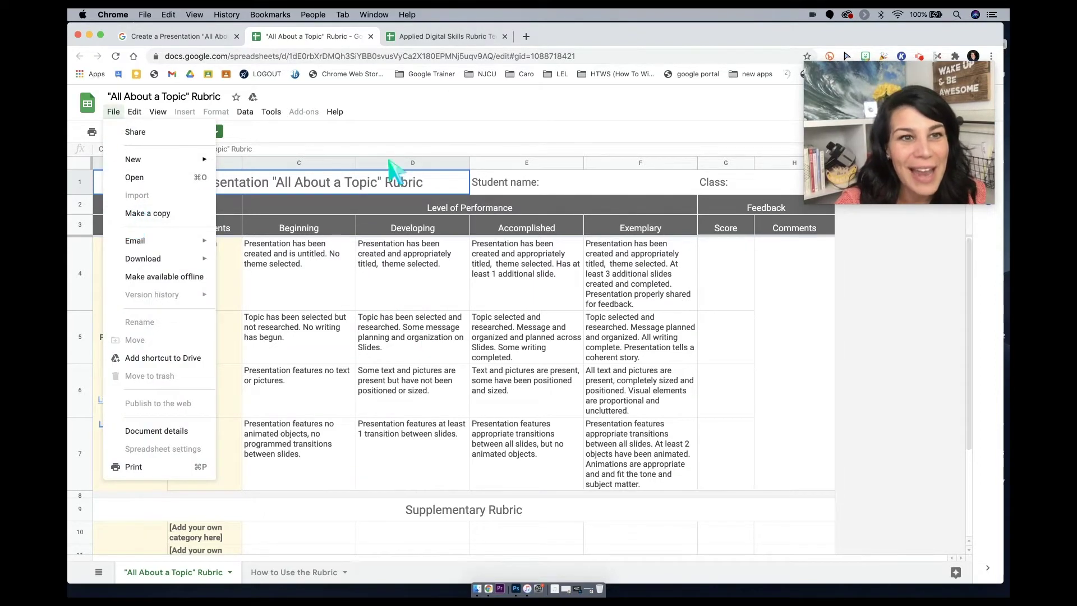
click(505, 249)
drag(337, 275, 630, 272)
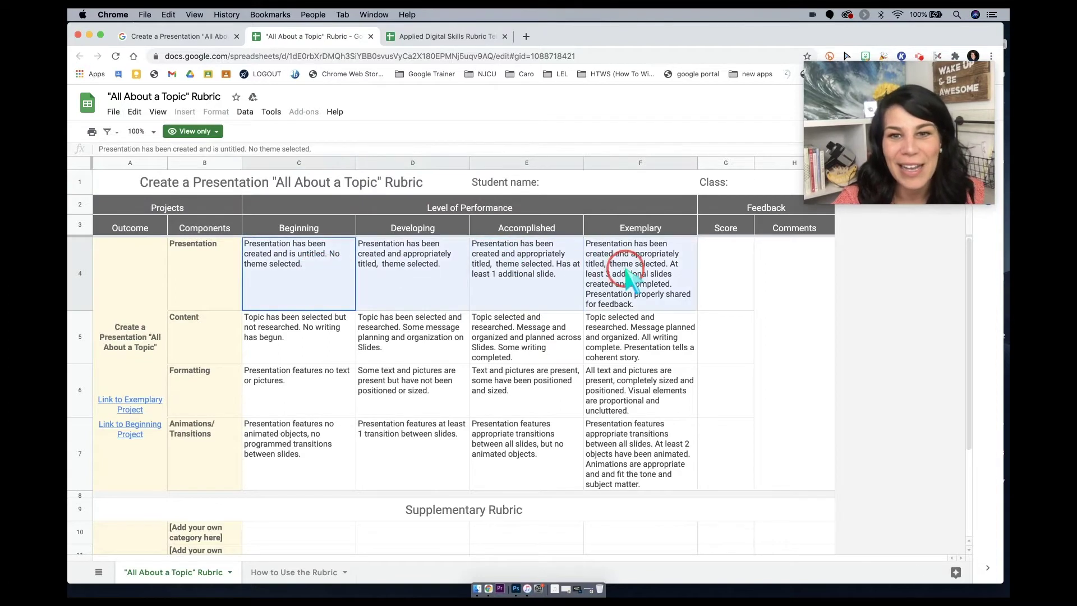
drag(230, 298, 642, 289)
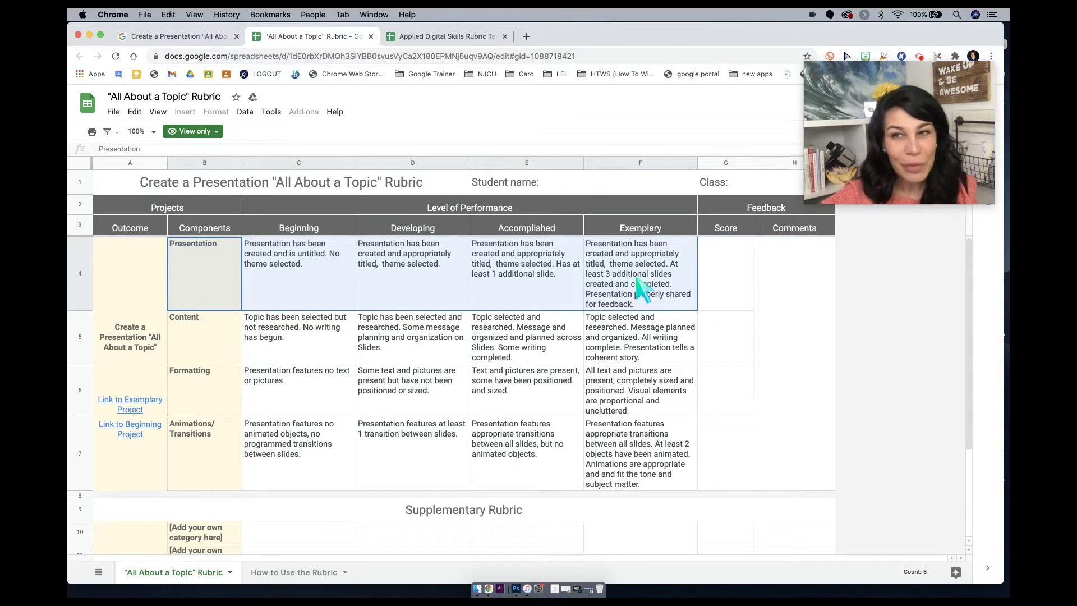
click(435, 38)
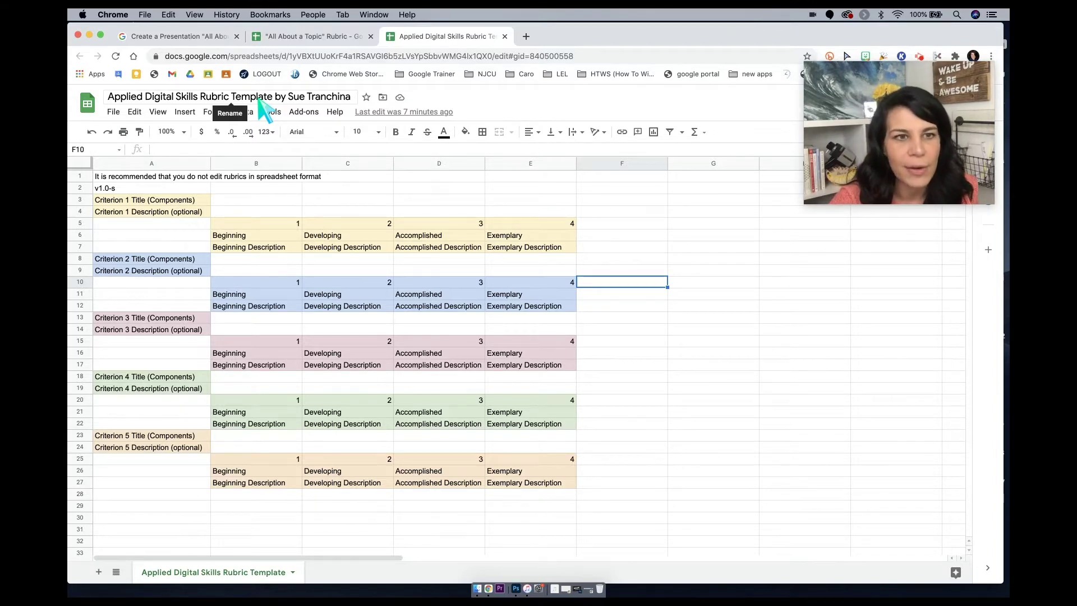
Select the score value in cell B5 of the Rubric Template
click(245, 226)
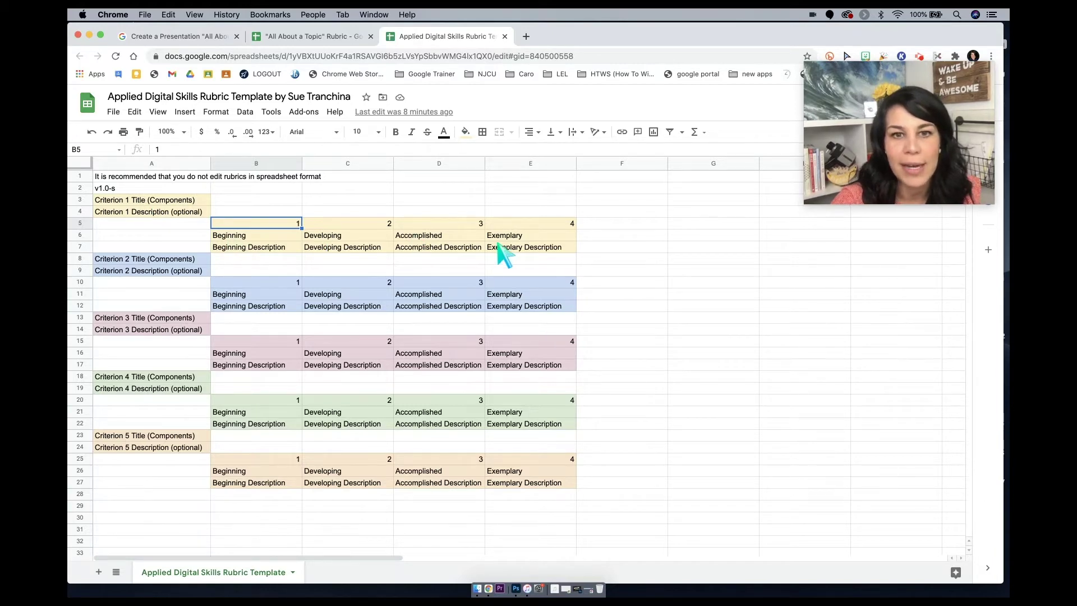
Back in the "All About a Topic" Rubric, select cell B4, then the Beginning description in C4
click(317, 38)
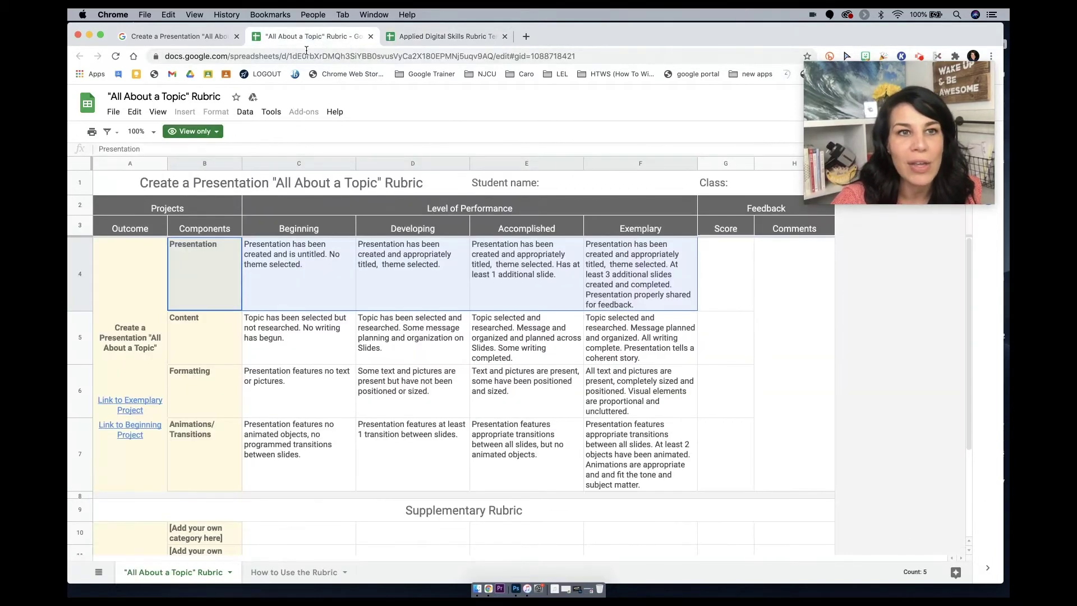
click(225, 277)
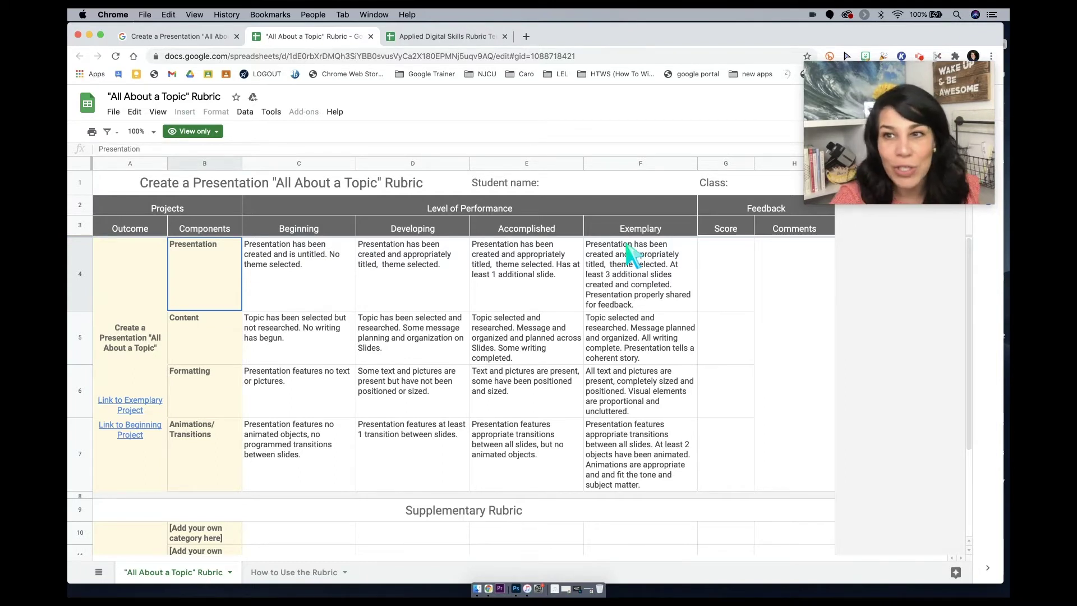
click(113, 112)
click(408, 111)
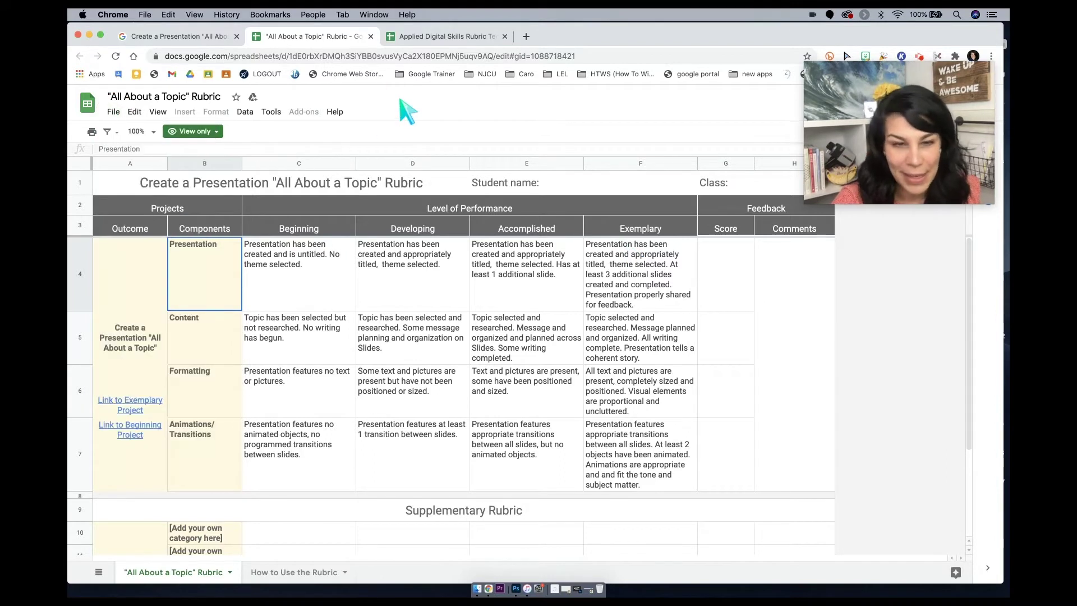
click(303, 268)
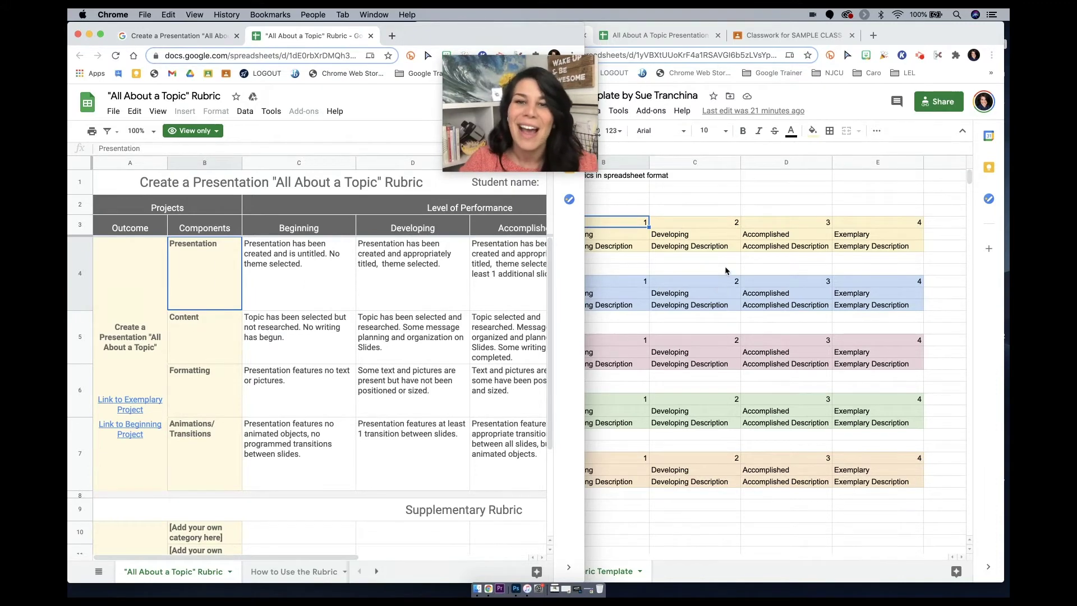
Switch from the template window to the filled-in "All About A Topic Presentation" spreadsheet copy
click(620, 173)
drag(559, 129, 312, 154)
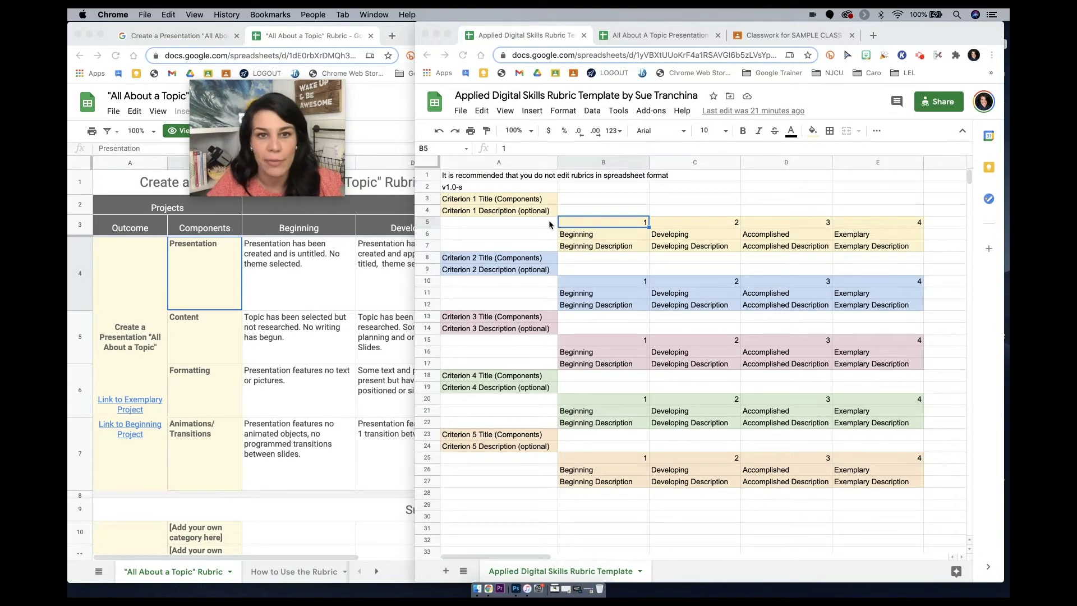
click(460, 110)
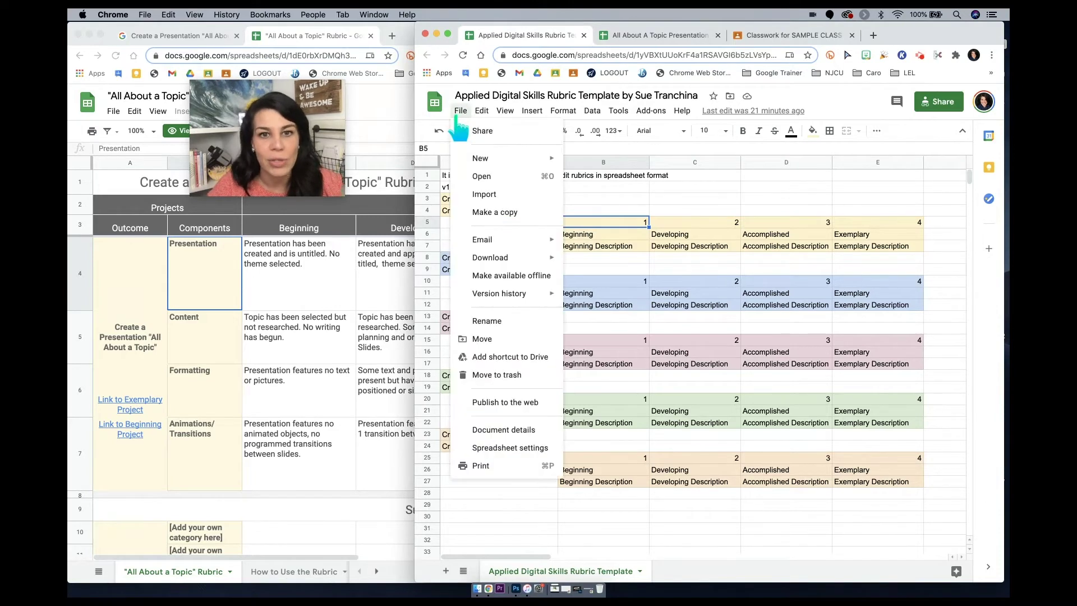
click(460, 110)
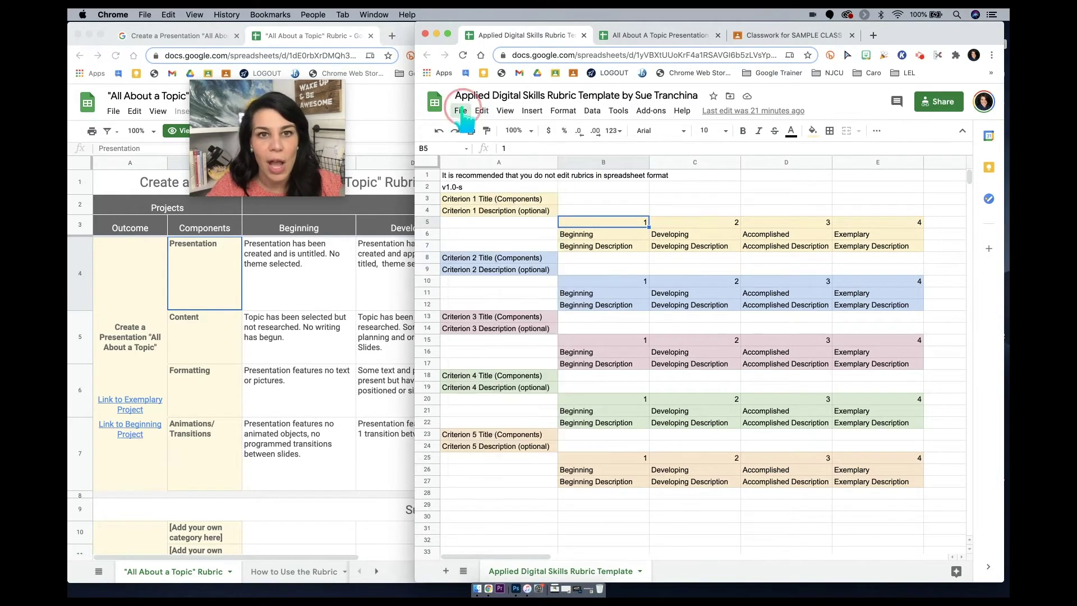
click(645, 35)
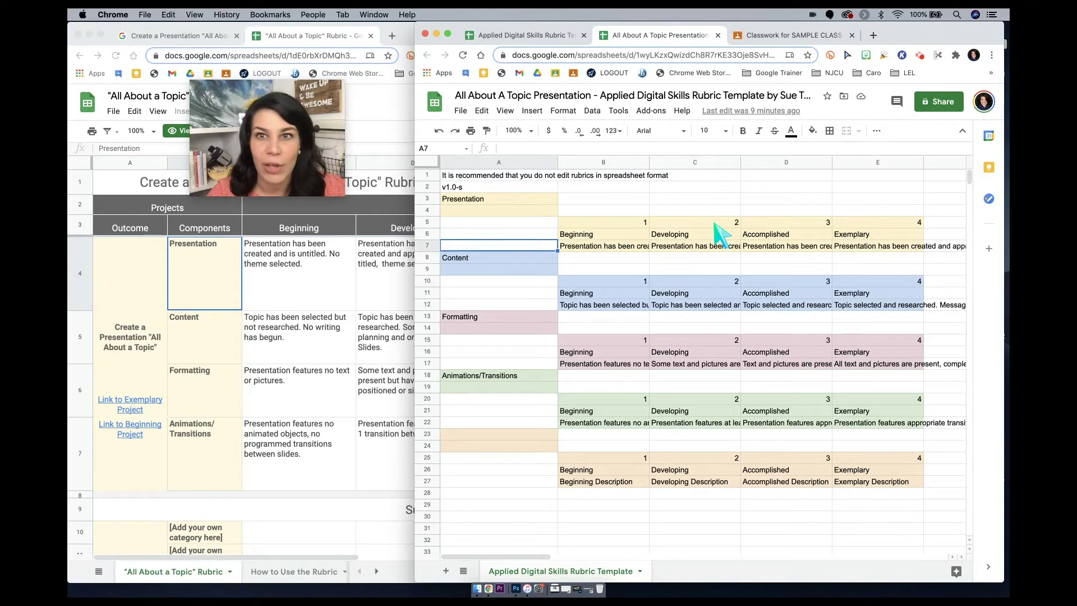
Title the new Classroom assignment 'All About A Topic Presentation' and bring up the rubric choices
click(774, 35)
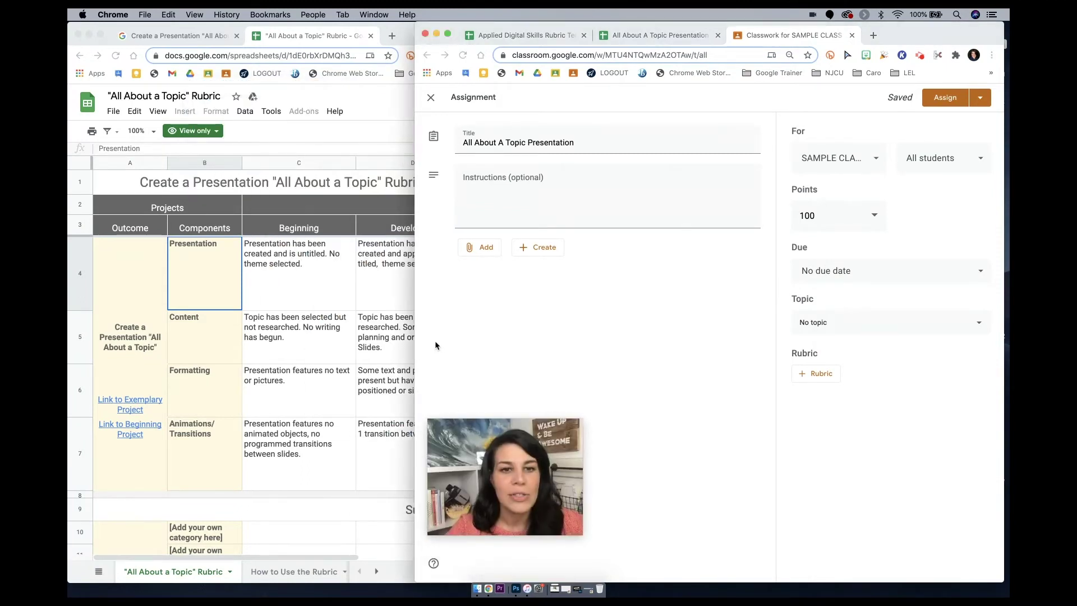
drag(415, 337, 68, 335)
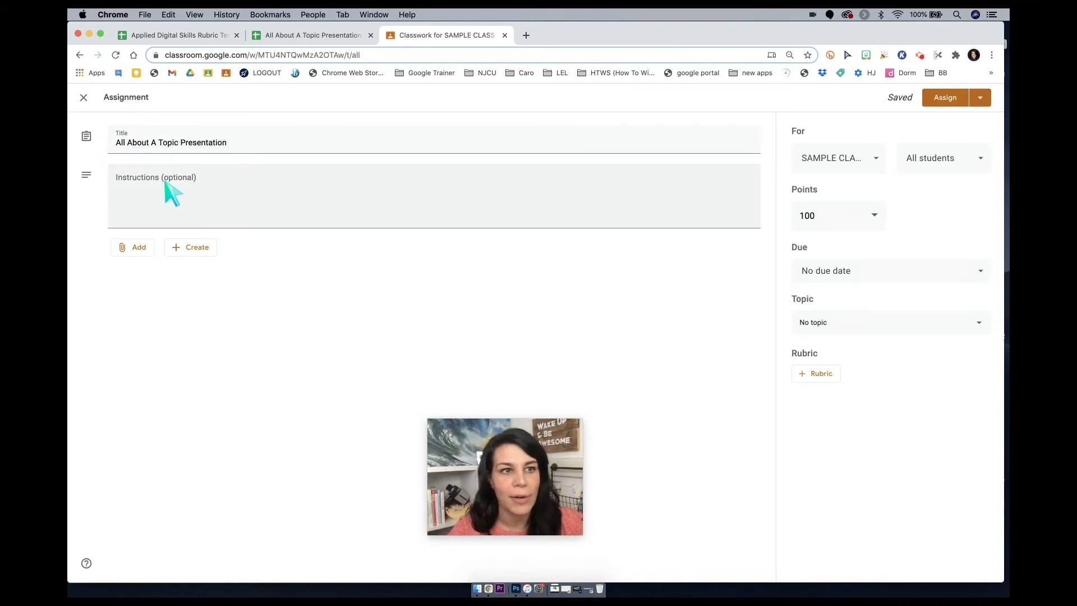
click(246, 145)
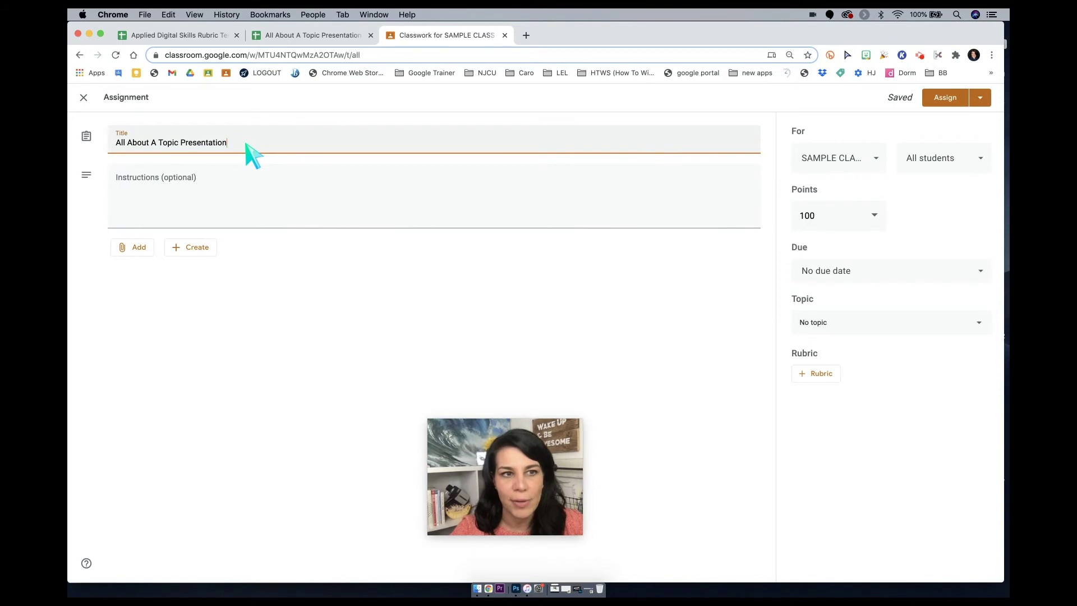
click(179, 196)
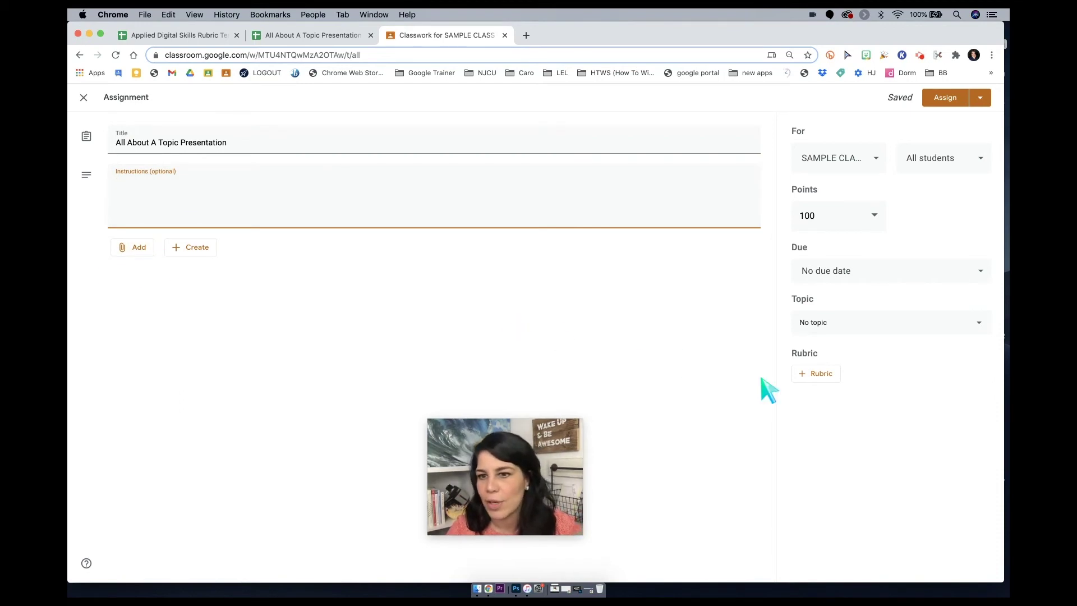
click(812, 376)
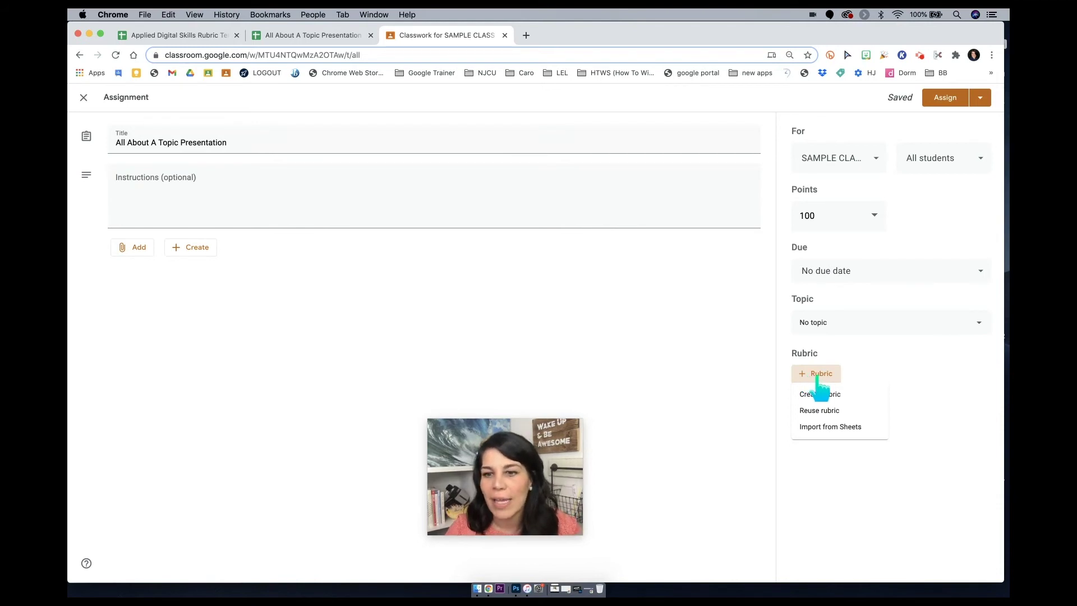
Import the rubric from the "All About A Topic Presentation" spreadsheet using Import from Sheets
click(840, 427)
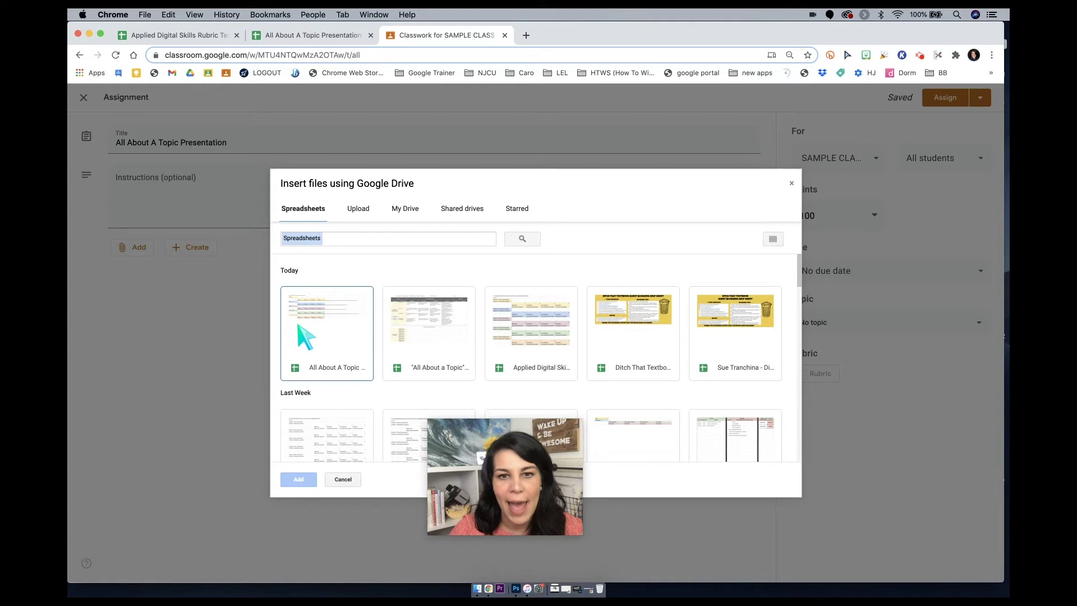
click(300, 481)
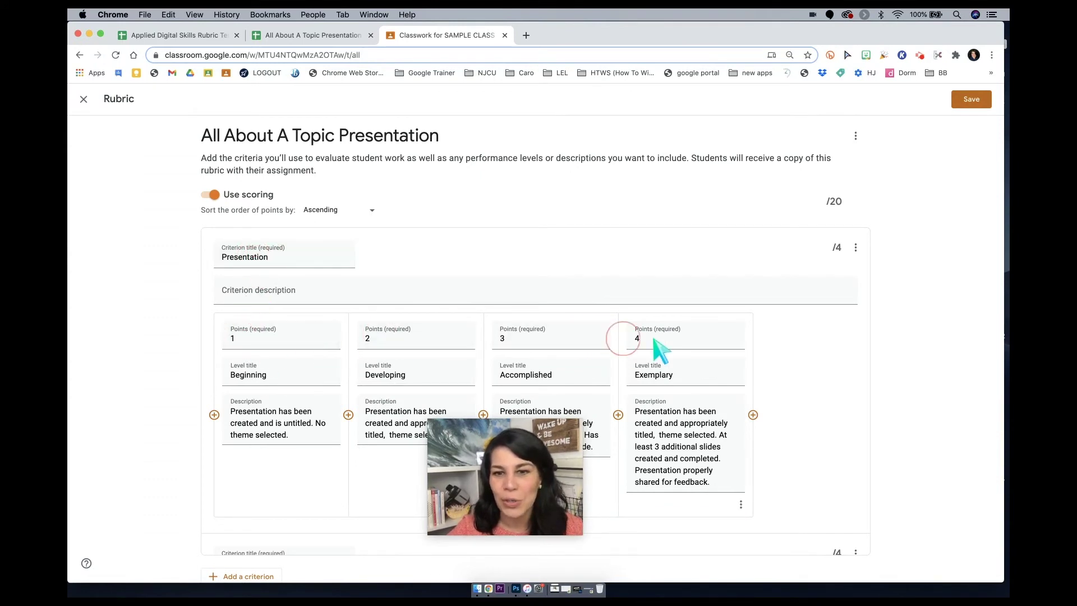
scroll(662, 345, down, 5)
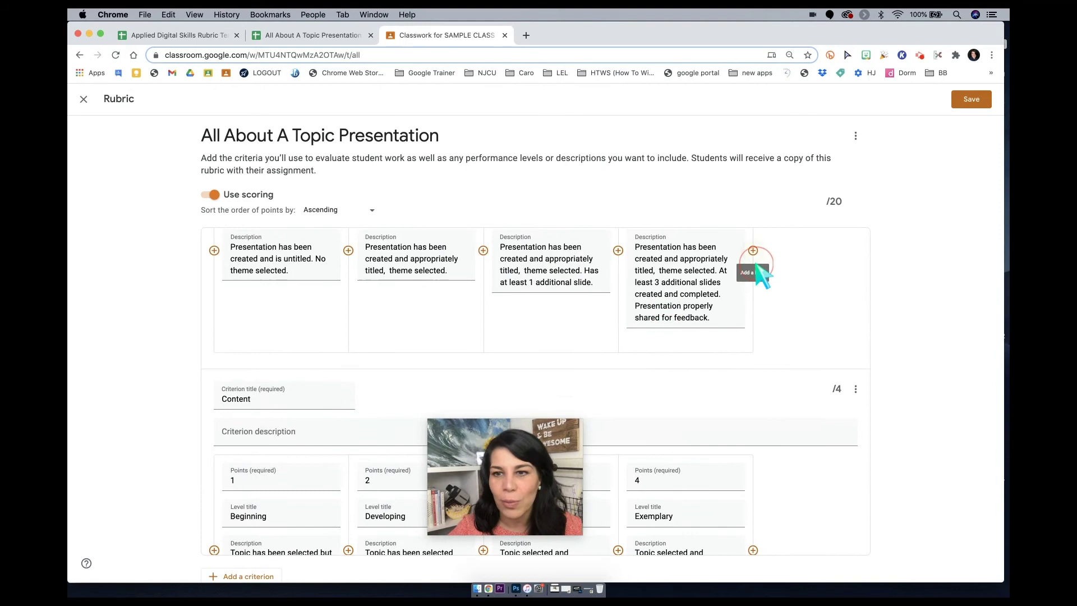
scroll(757, 258, up, 5)
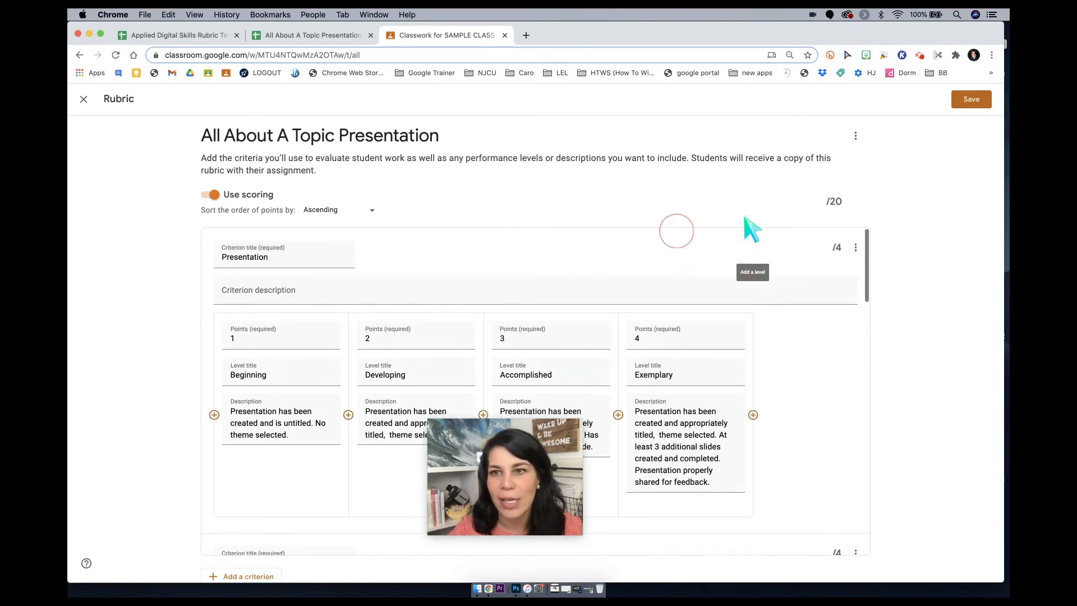
scroll(772, 268, down, 1)
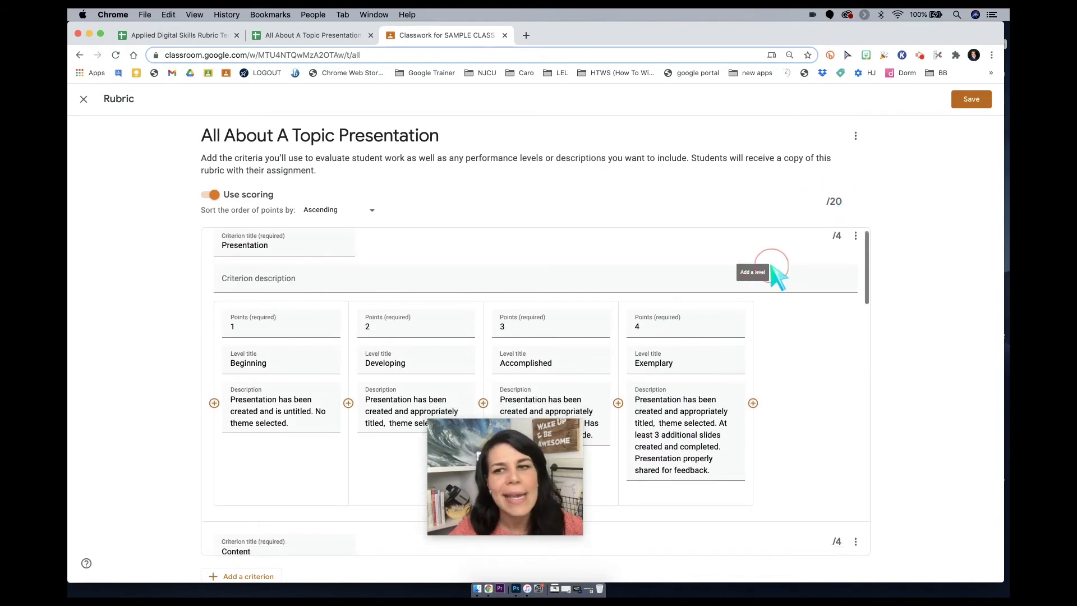
scroll(779, 277, down, 3)
scroll(772, 268, down, 7)
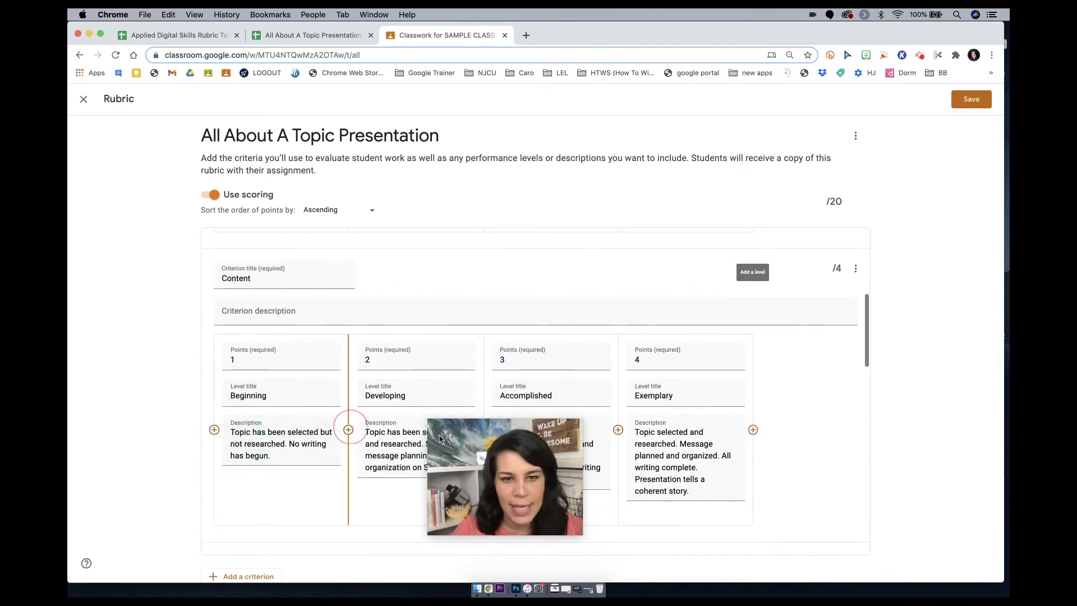
click(667, 456)
click(823, 442)
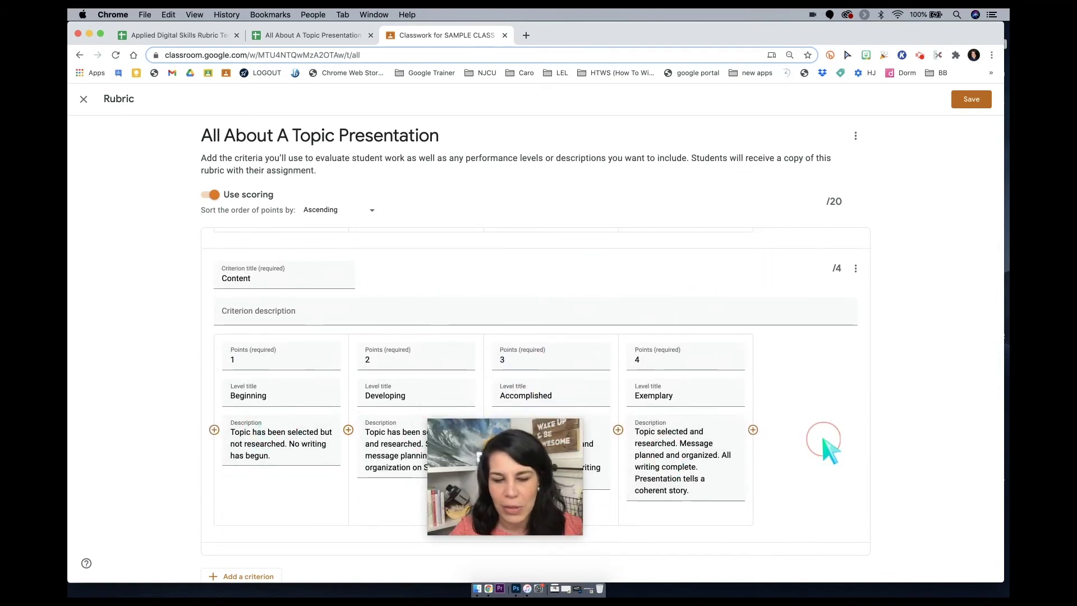
scroll(824, 445, down, 10)
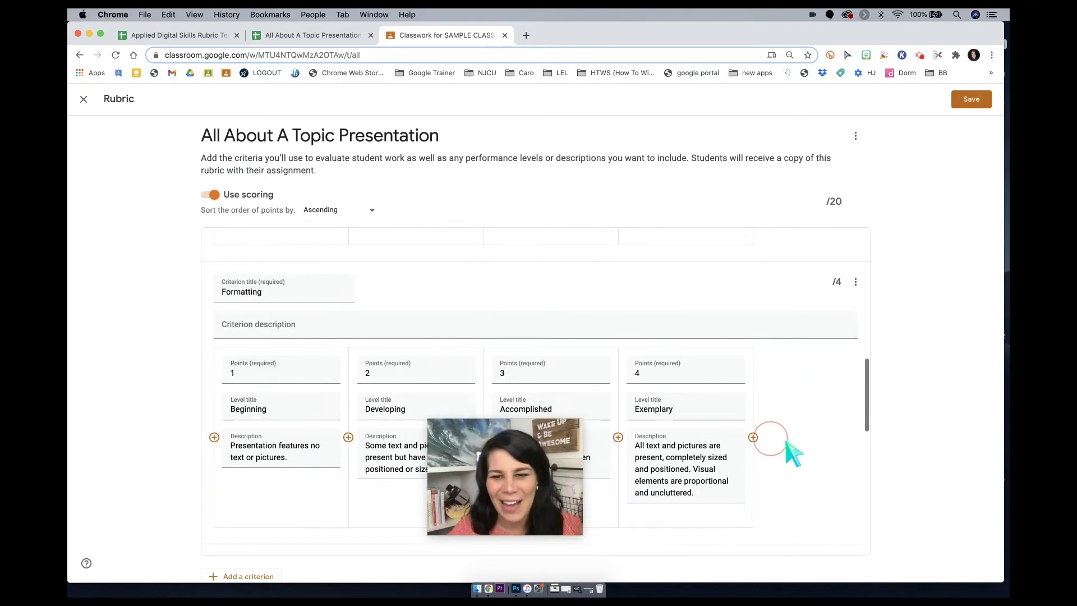
scroll(838, 403, down, 4)
scroll(837, 403, down, 6)
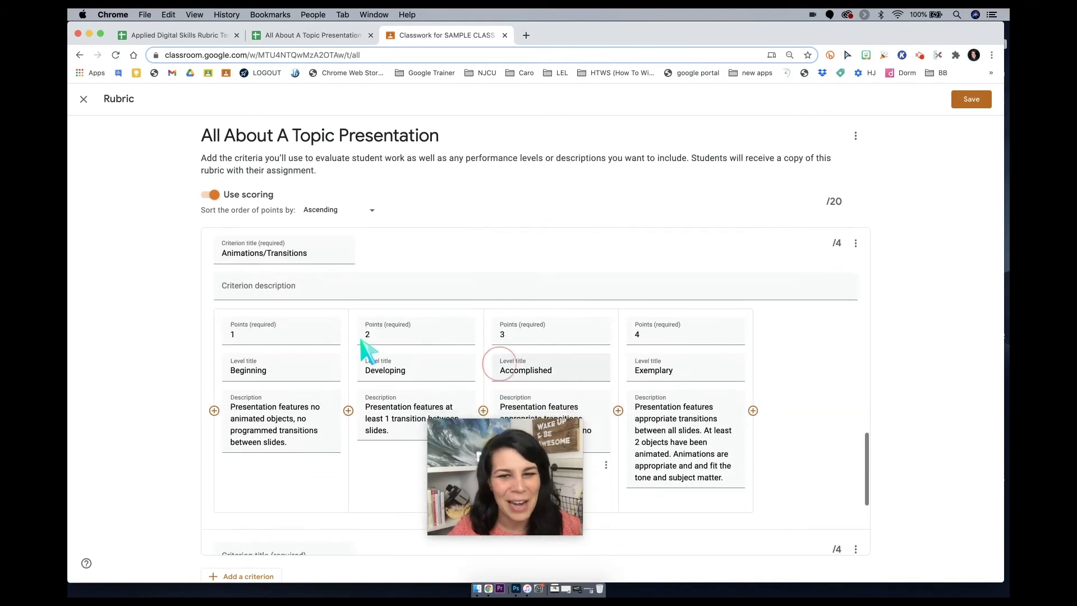
scroll(763, 444, down, 6)
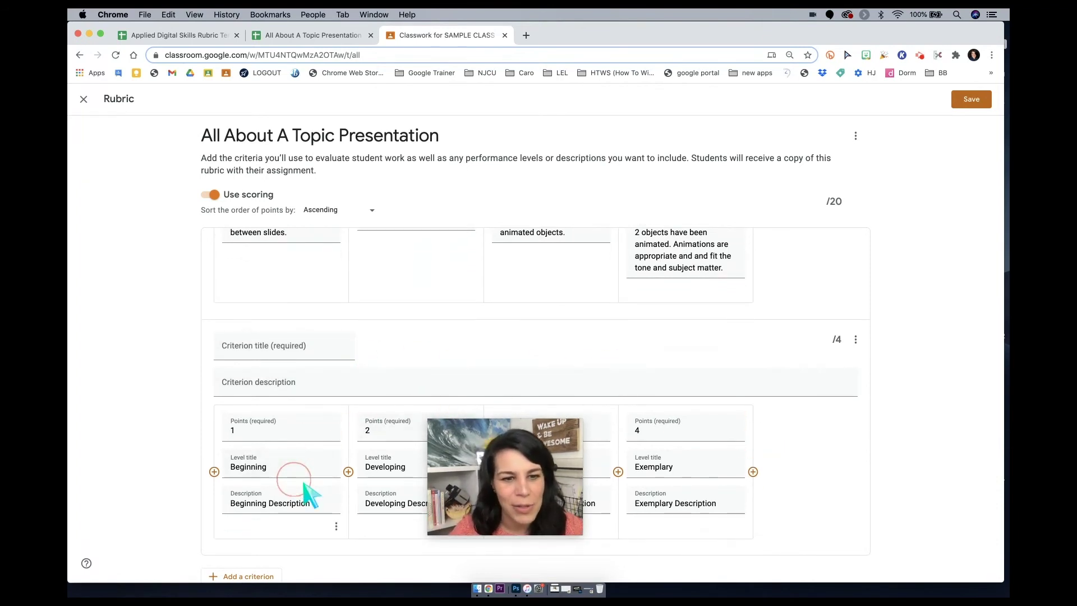
Delete the empty untitled fifth criterion so the rubric totals 16 points
click(855, 340)
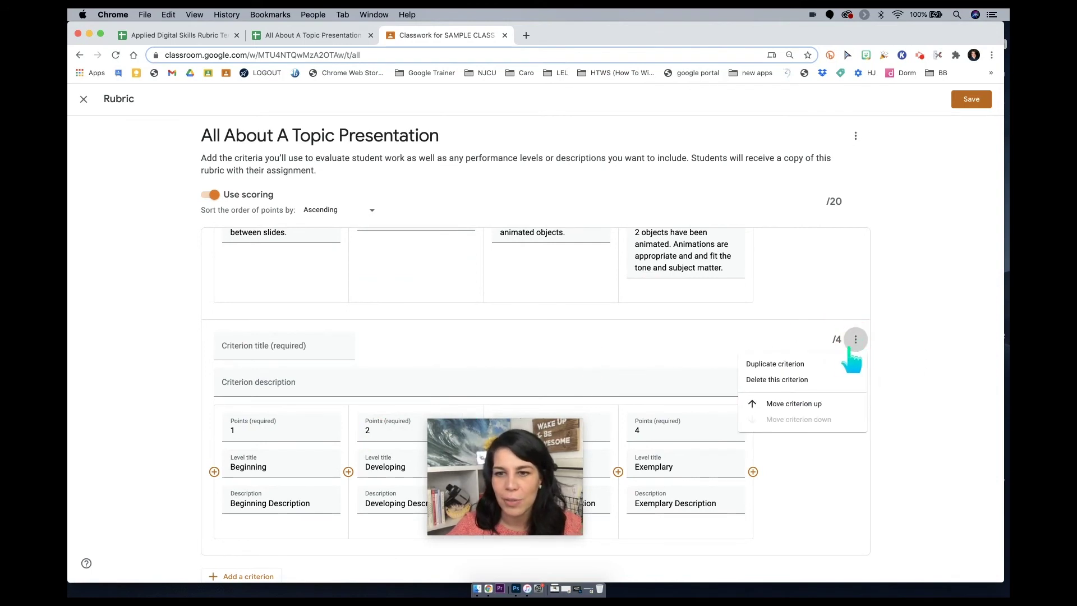
click(818, 380)
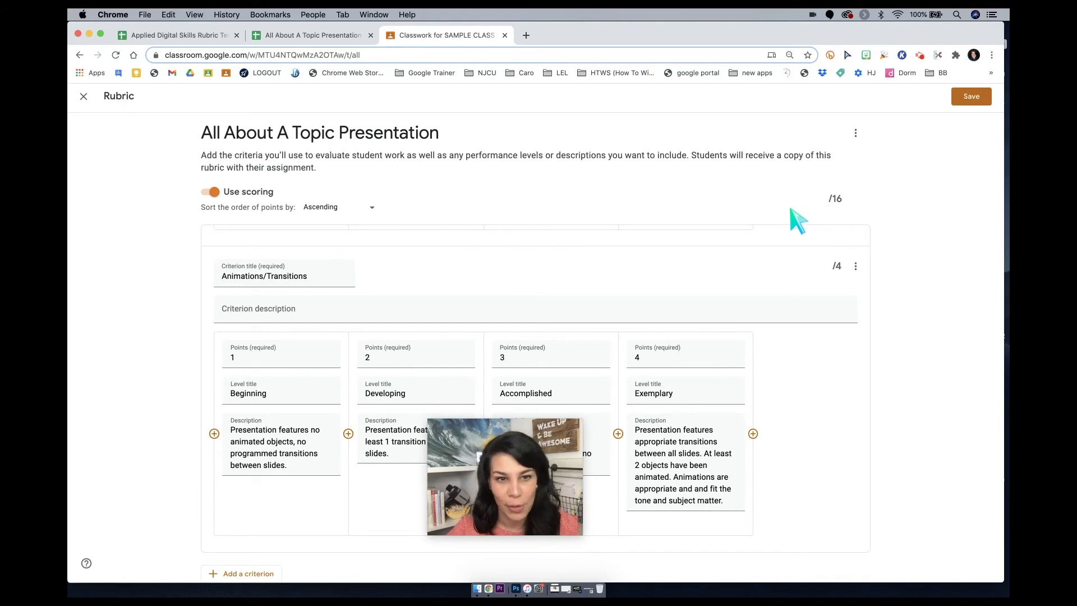
scroll(443, 287, up, 10)
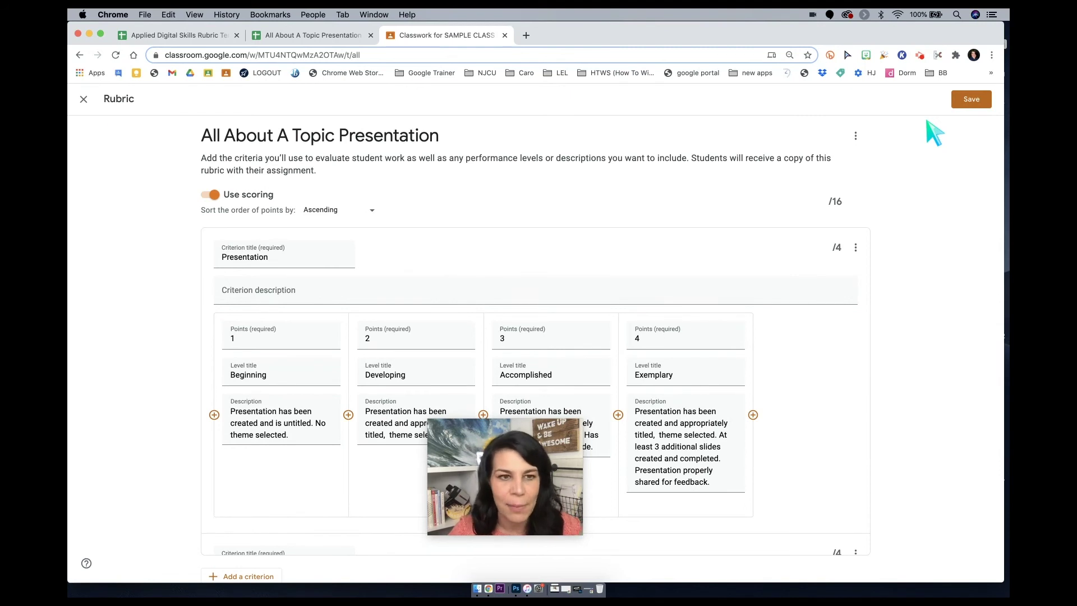
Leave the point sort order on Ascending and save the rubric: 4 criteria, 16 pts
click(356, 209)
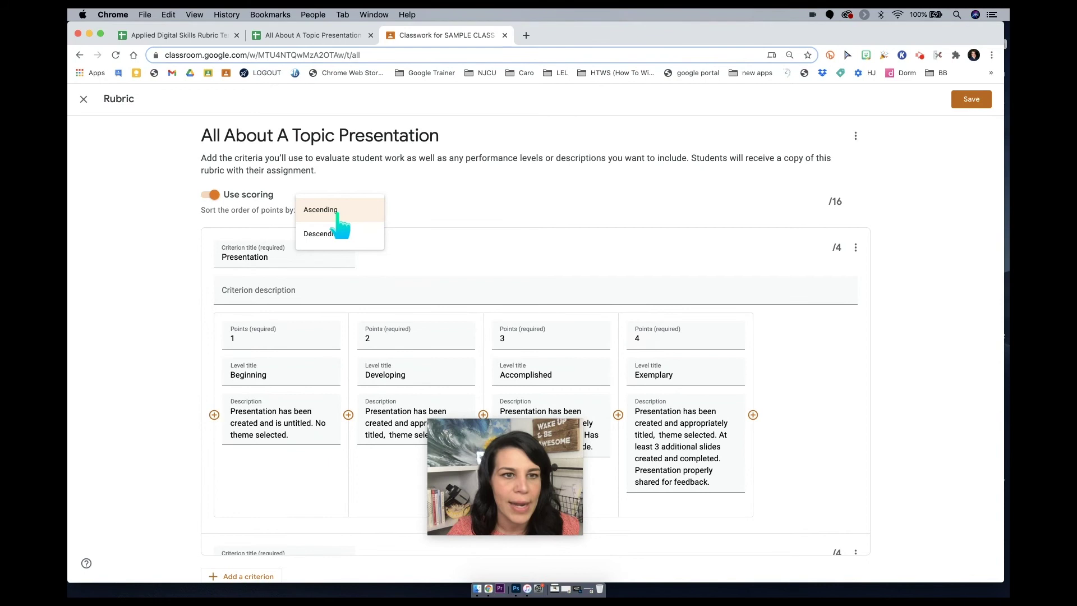
click(340, 212)
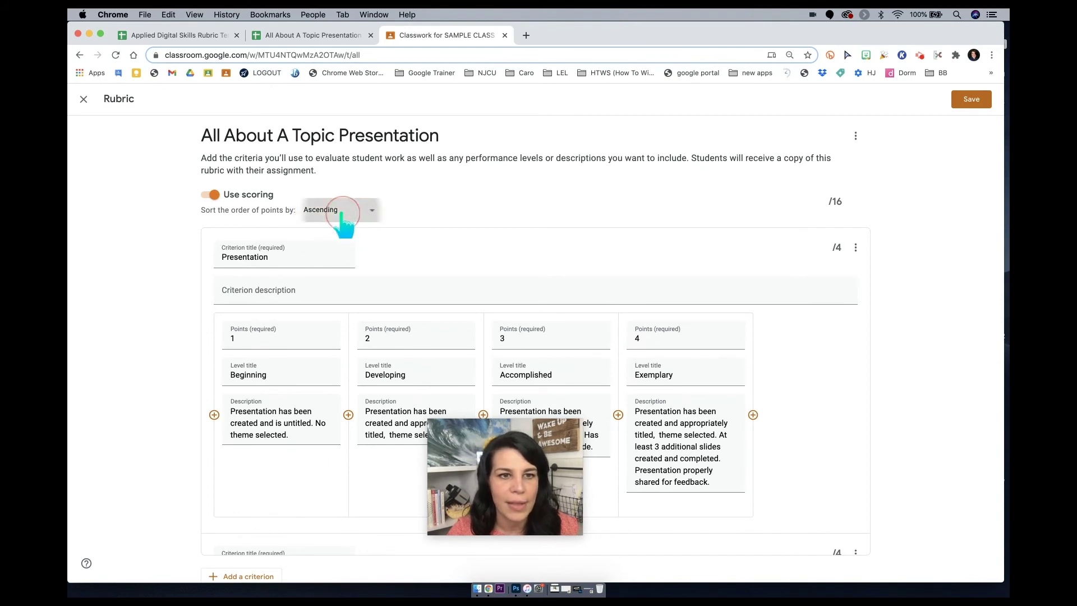
click(340, 213)
click(344, 232)
click(346, 213)
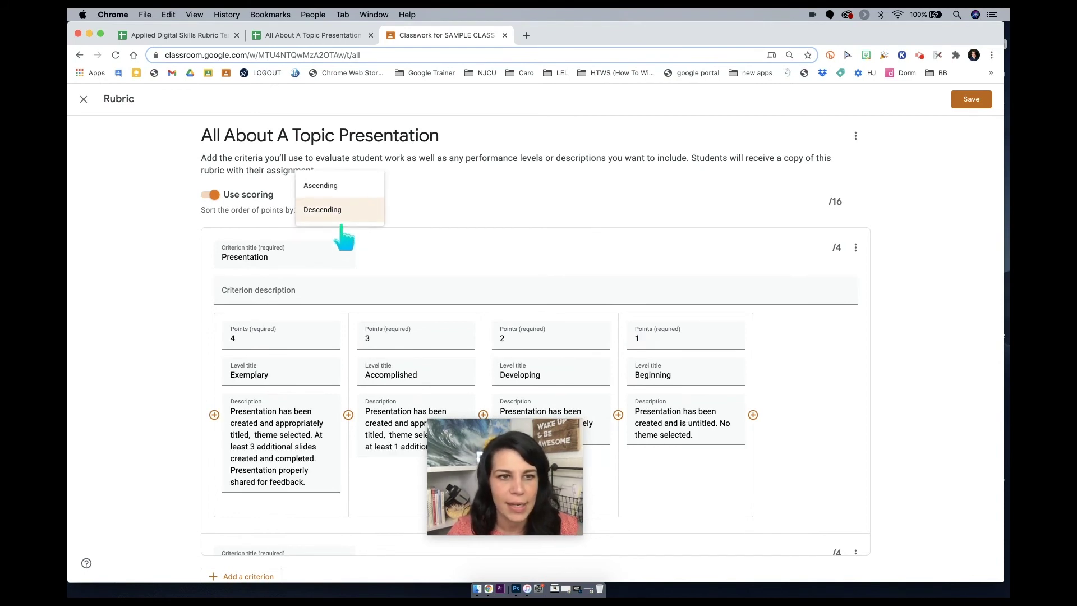
click(348, 183)
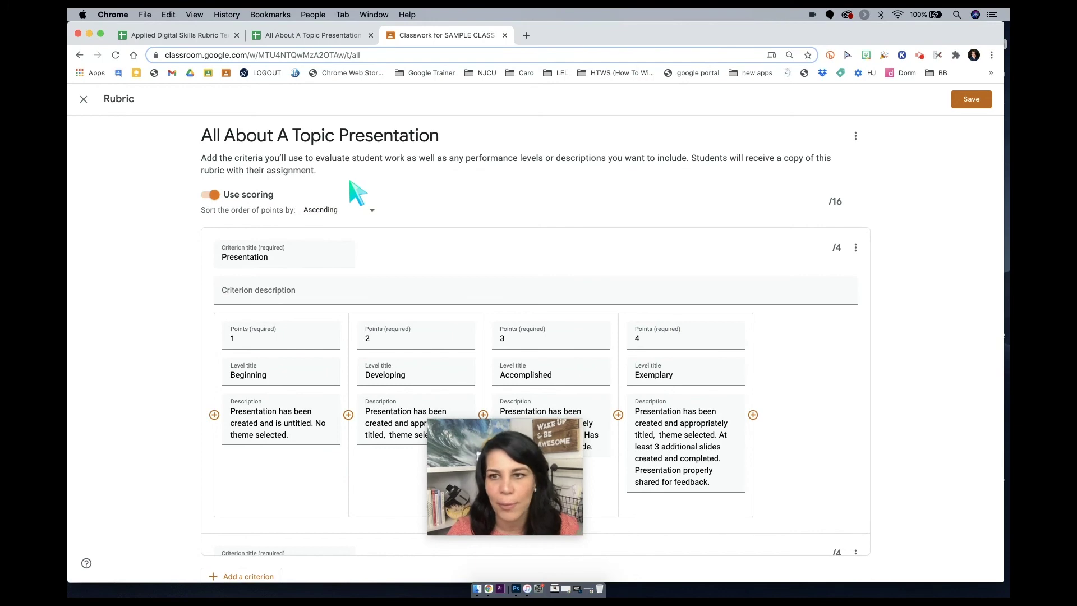
click(976, 102)
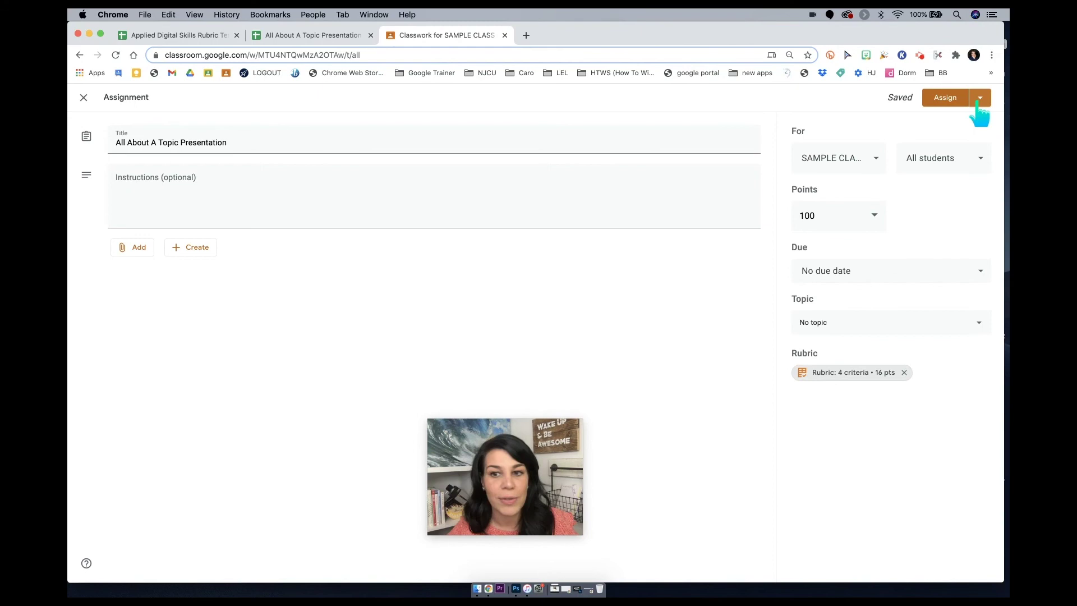
Open the 4-criteria, 16-point rubric preview and review levels from Beginning 1 pt to Exemplary 4 pts
click(847, 374)
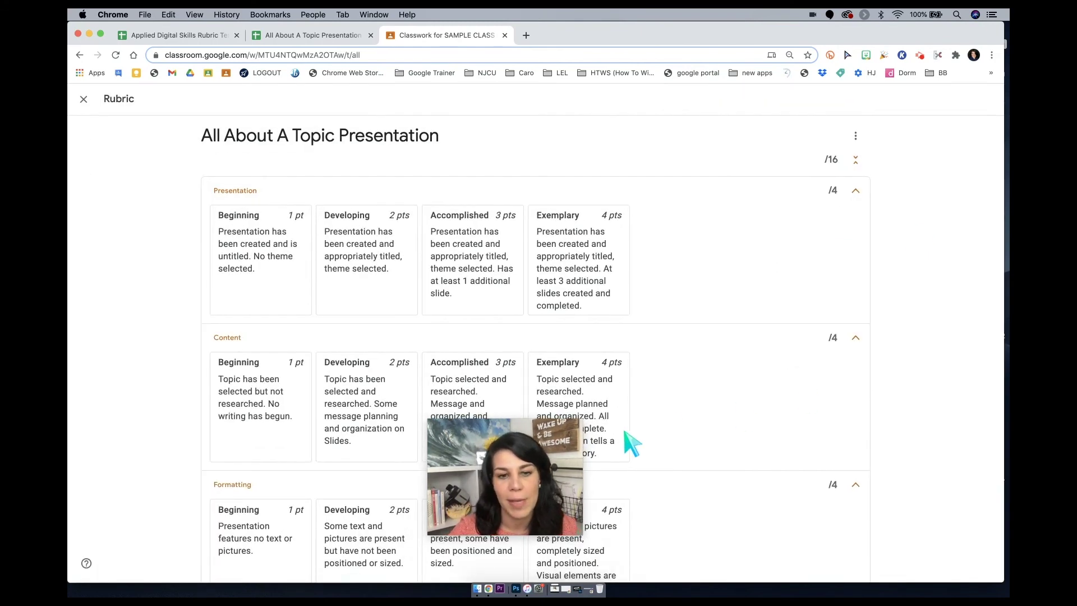
drag(571, 443, 847, 304)
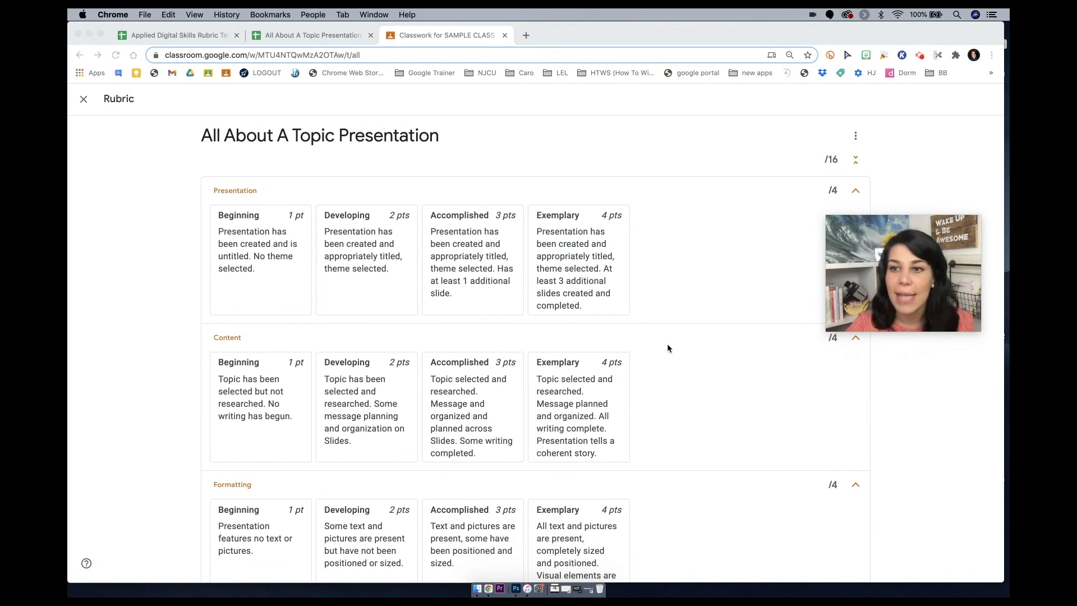